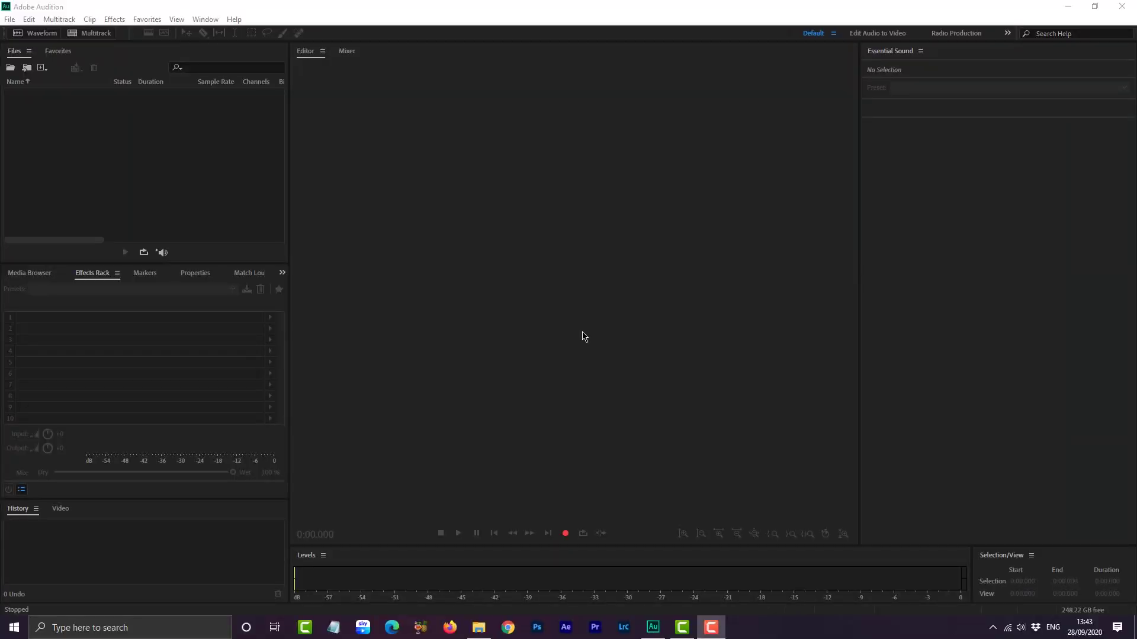
# Import ES_Right There - spring gang.mp3 from the 8D folder and open its waveform in the Editor.
pyautogui.click(478, 628)
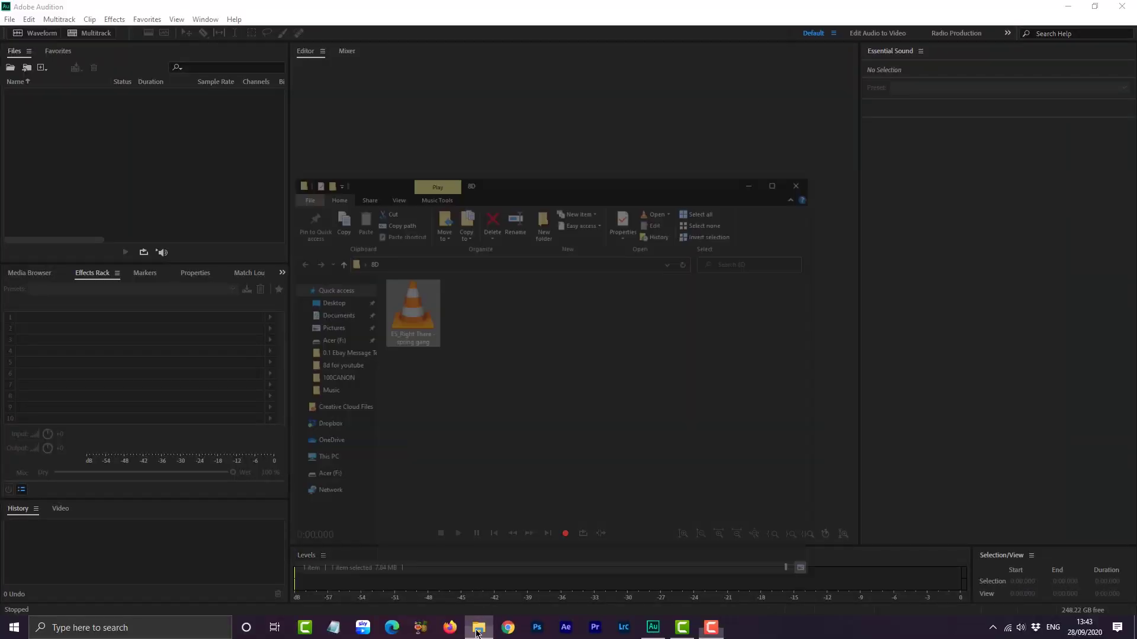
pyautogui.moveTo(394, 263); pyautogui.dragTo(154, 108)
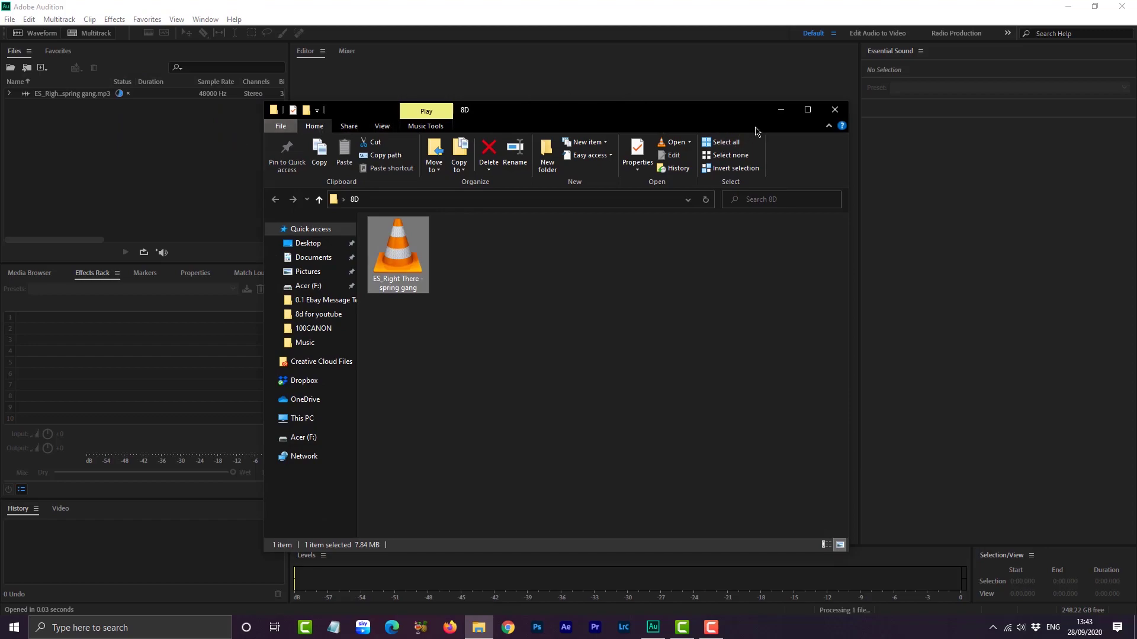
pyautogui.click(779, 116)
pyautogui.click(69, 95)
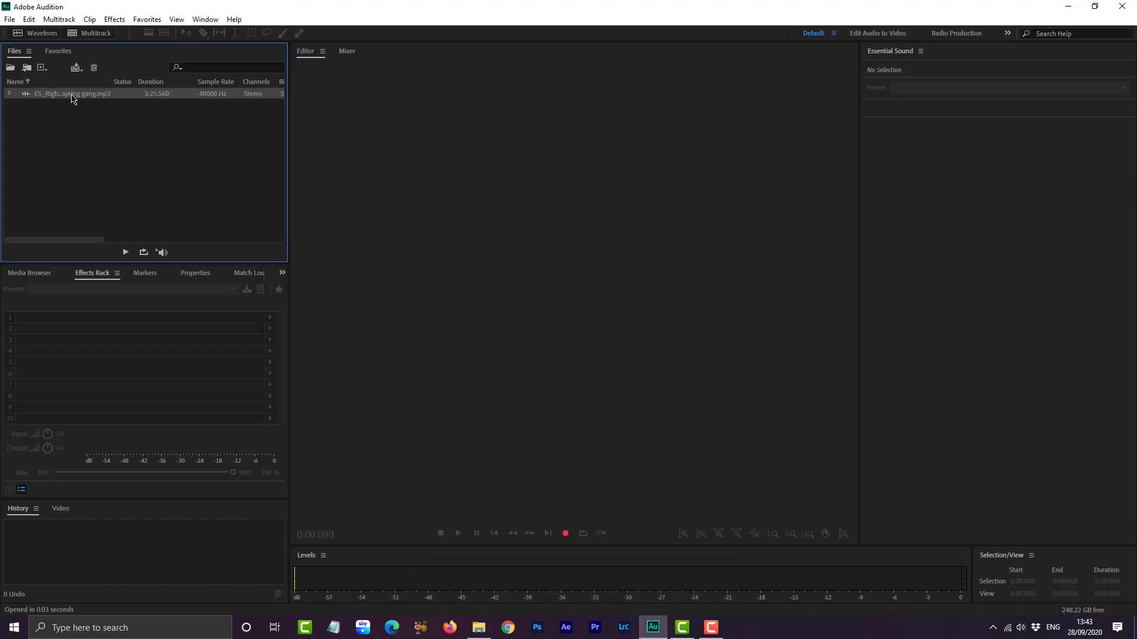
pyautogui.moveTo(71, 96); pyautogui.dragTo(495, 260)
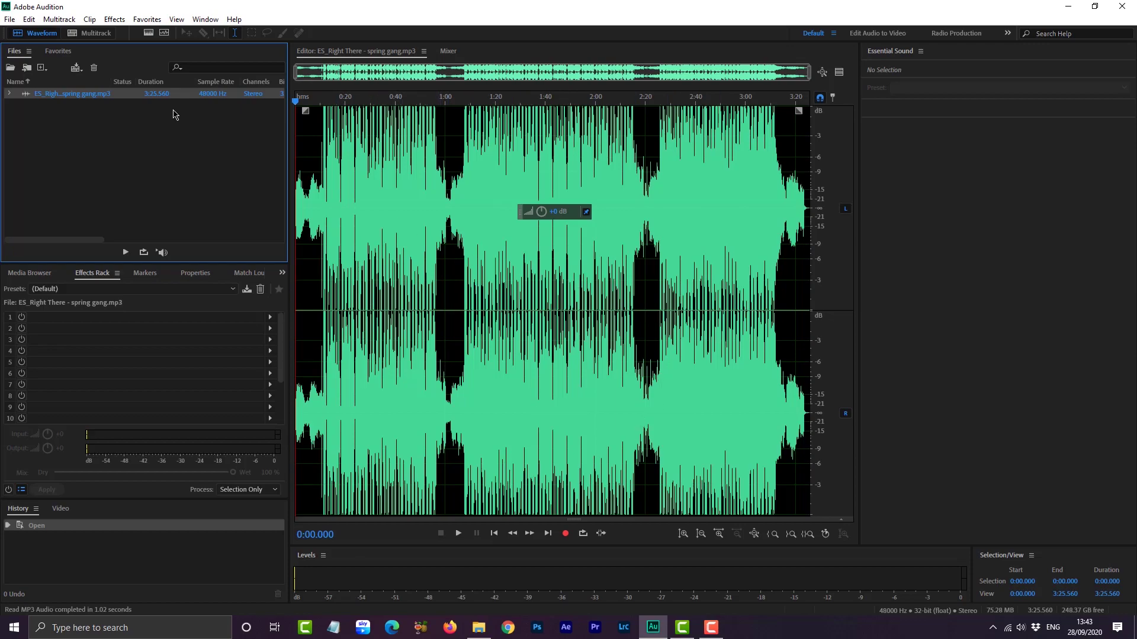
pyautogui.click(114, 20)
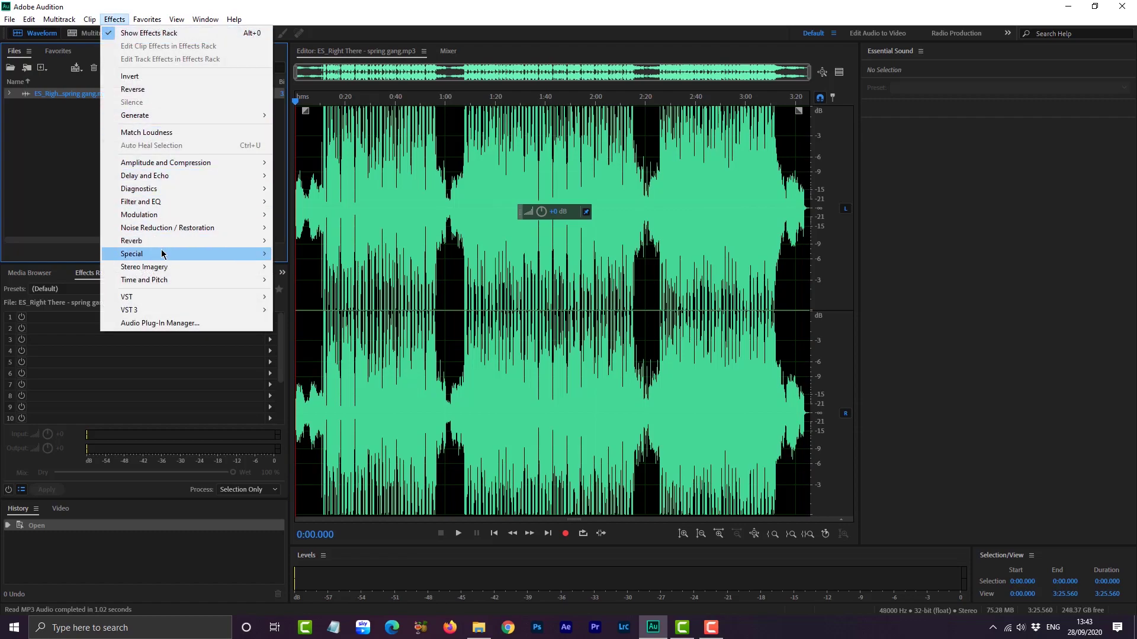
# Open the Doppler Shifter (process) effect from Effects > Special for the song.
pyautogui.moveTo(164, 255)
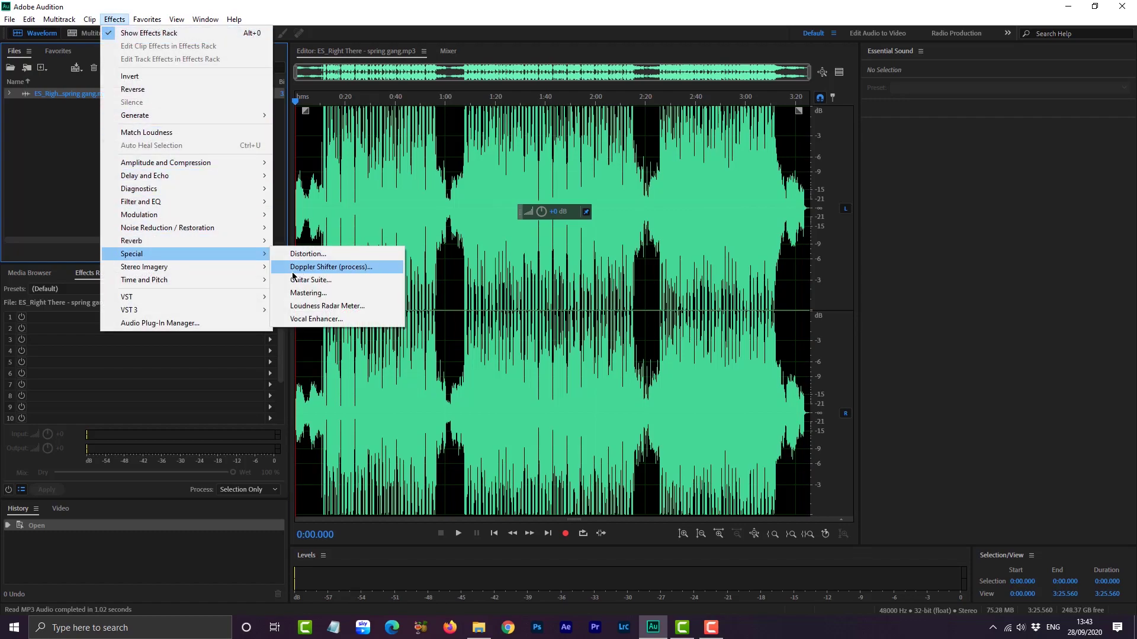
pyautogui.click(350, 267)
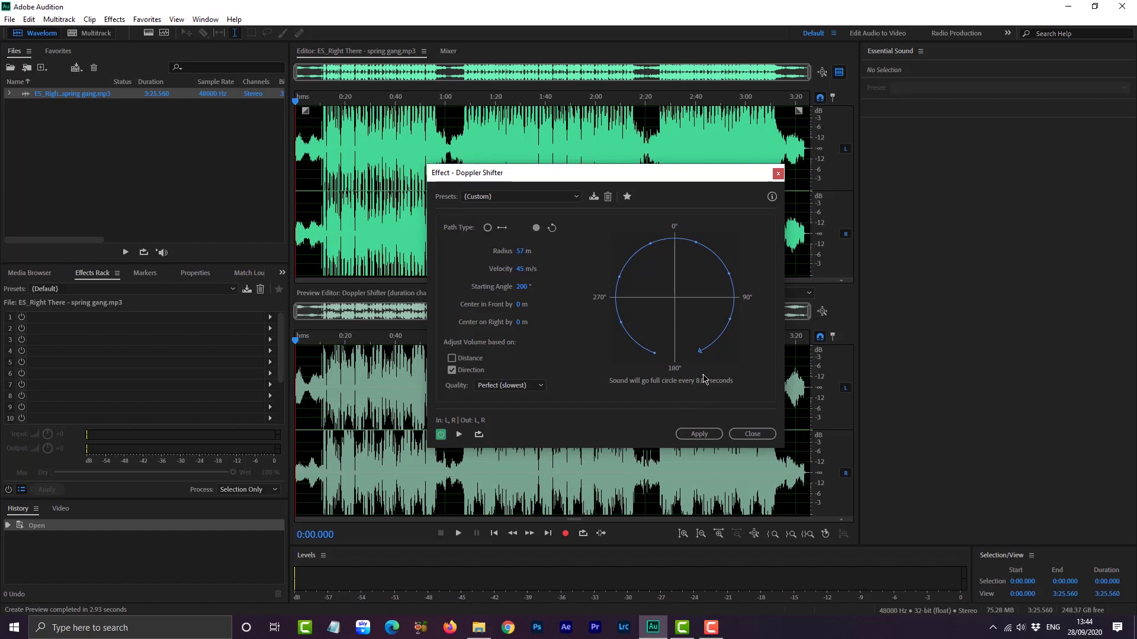
pyautogui.moveTo(522, 252)
pyautogui.mouseDown()
pyautogui.moveTo(541, 248)
pyautogui.moveTo(493, 236)
pyautogui.moveTo(505, 236)
pyautogui.mouseUp()
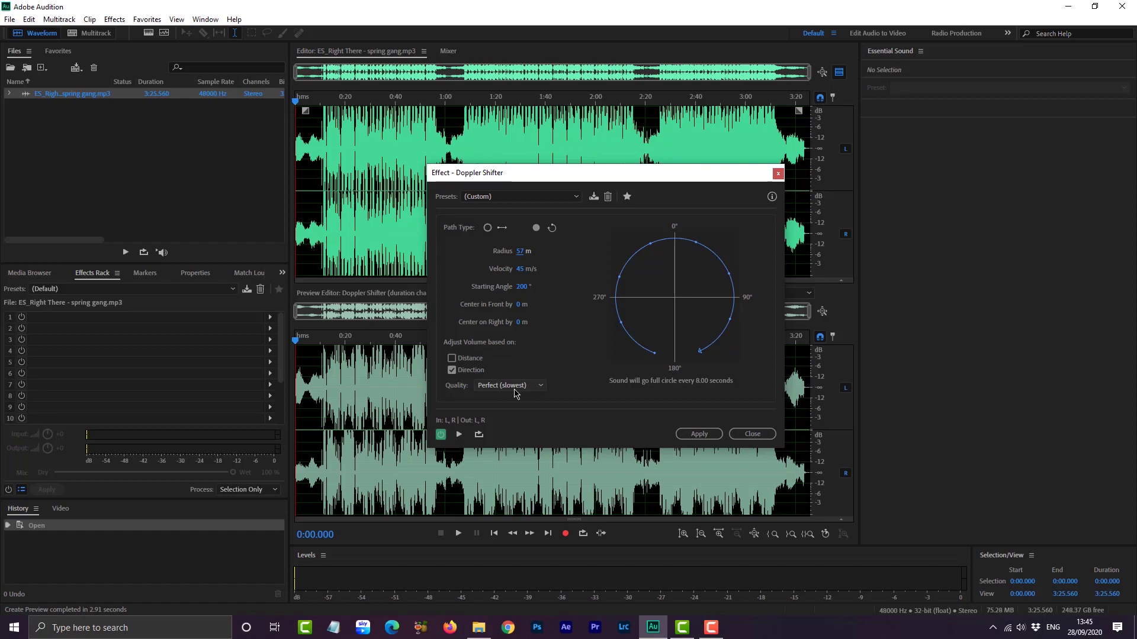
pyautogui.click(697, 436)
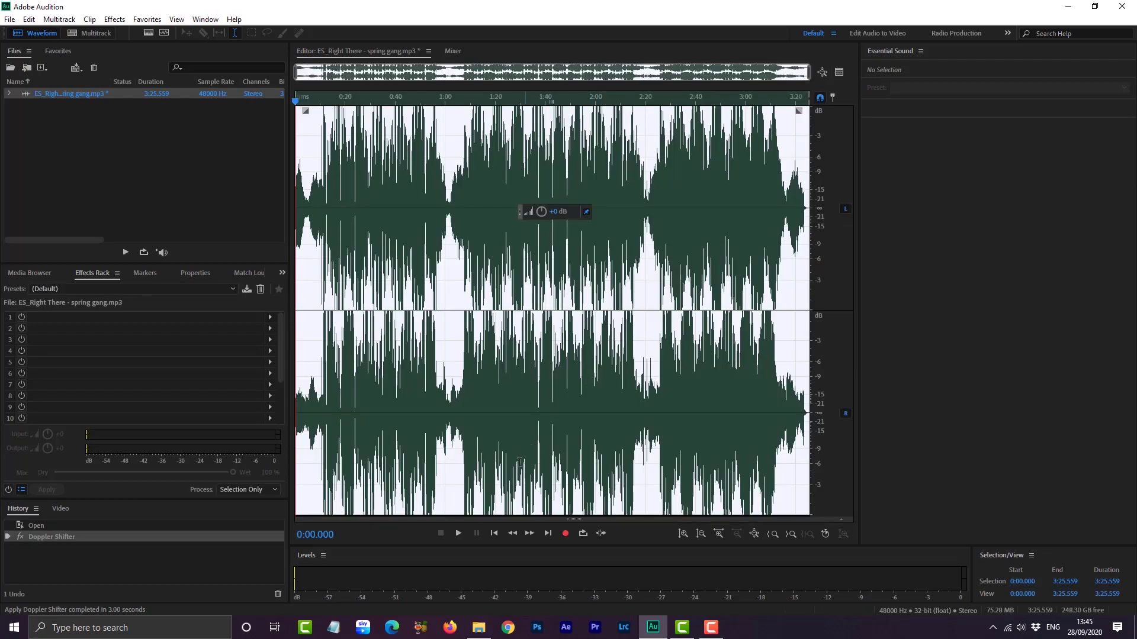
# Play the Doppler-processed song for about 30 seconds, then stop playback.
pyautogui.click(459, 534)
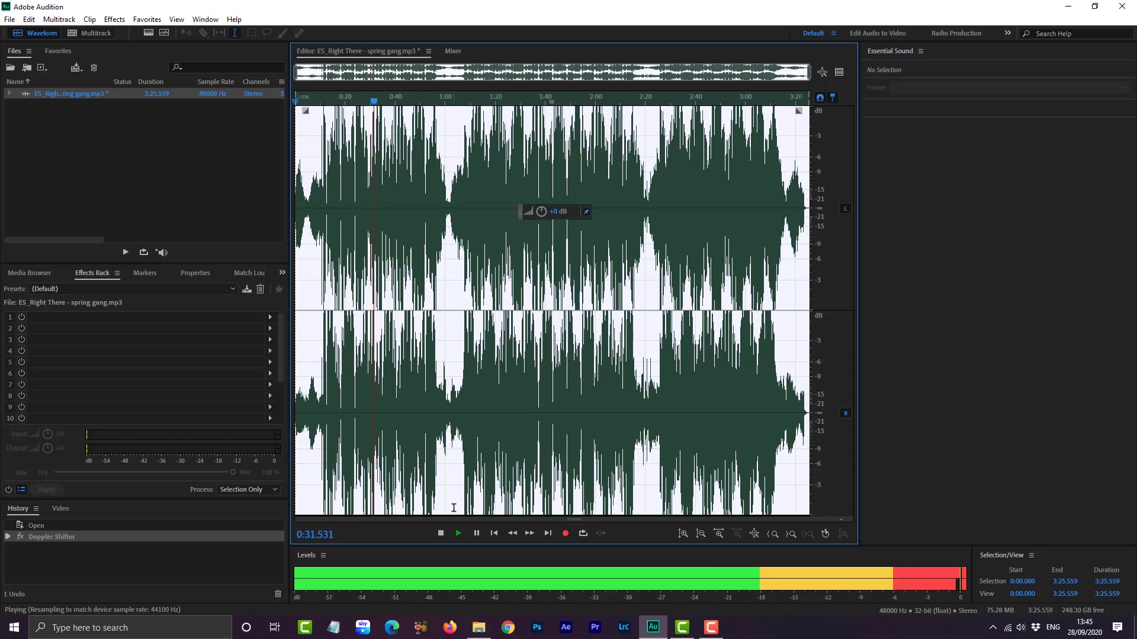
pyautogui.click(440, 533)
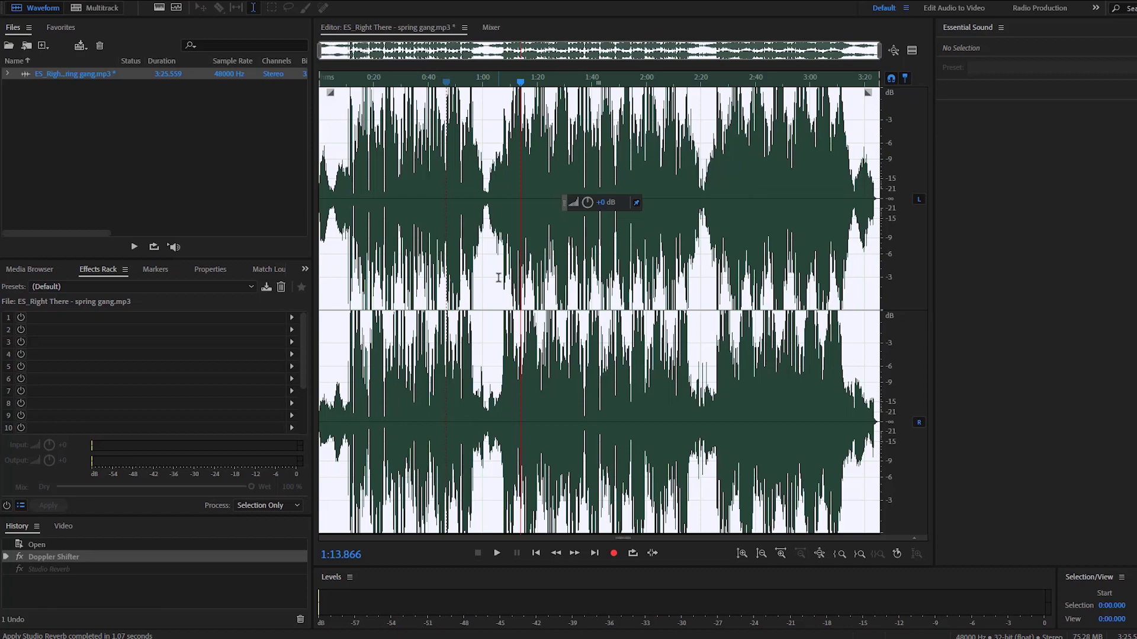
# Go to Effects > Reverb to reach the Studio Reverb effect.
pyautogui.click(118, 1)
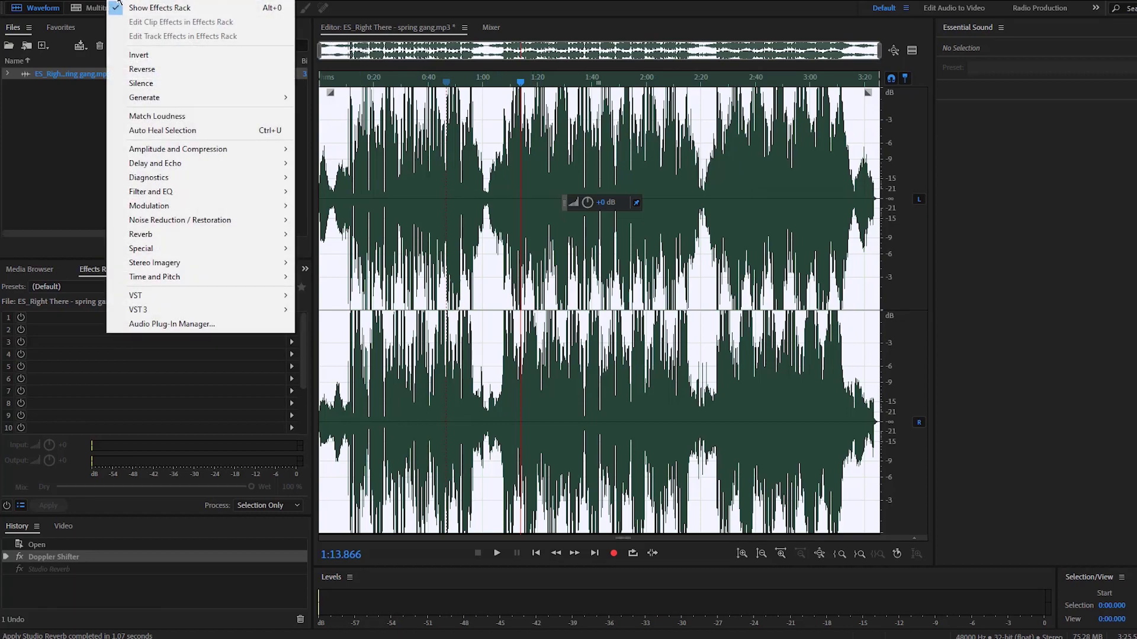
pyautogui.moveTo(237, 233)
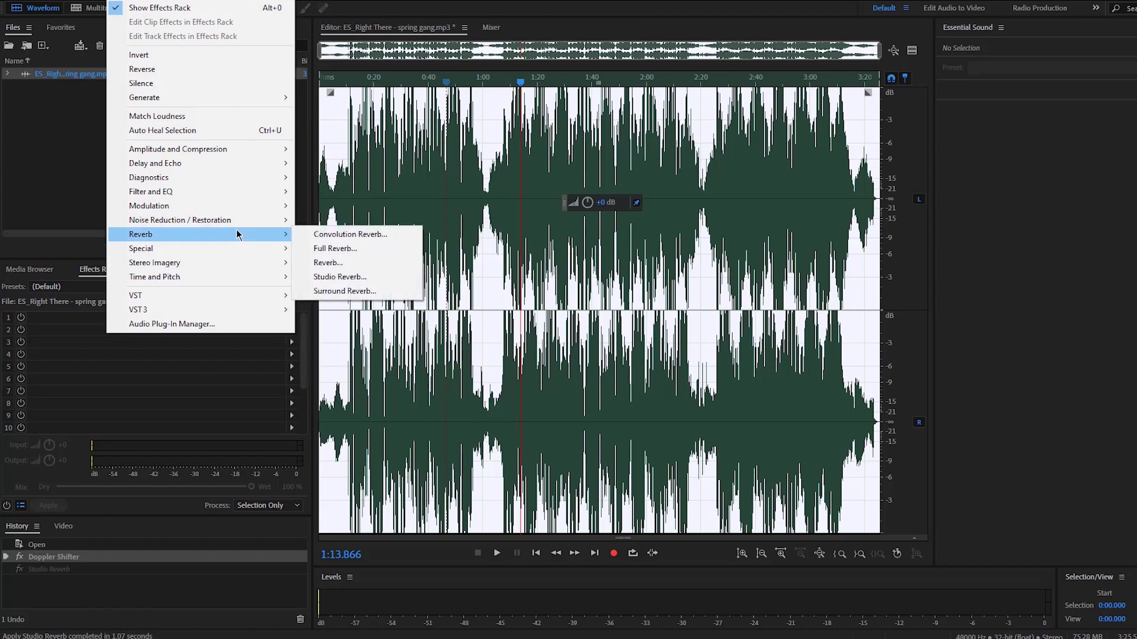
# Open Studio Reverb and load the Room Ambience 1 preset (1000 ms decay, 80% dry, 20% wet).
pyautogui.click(357, 278)
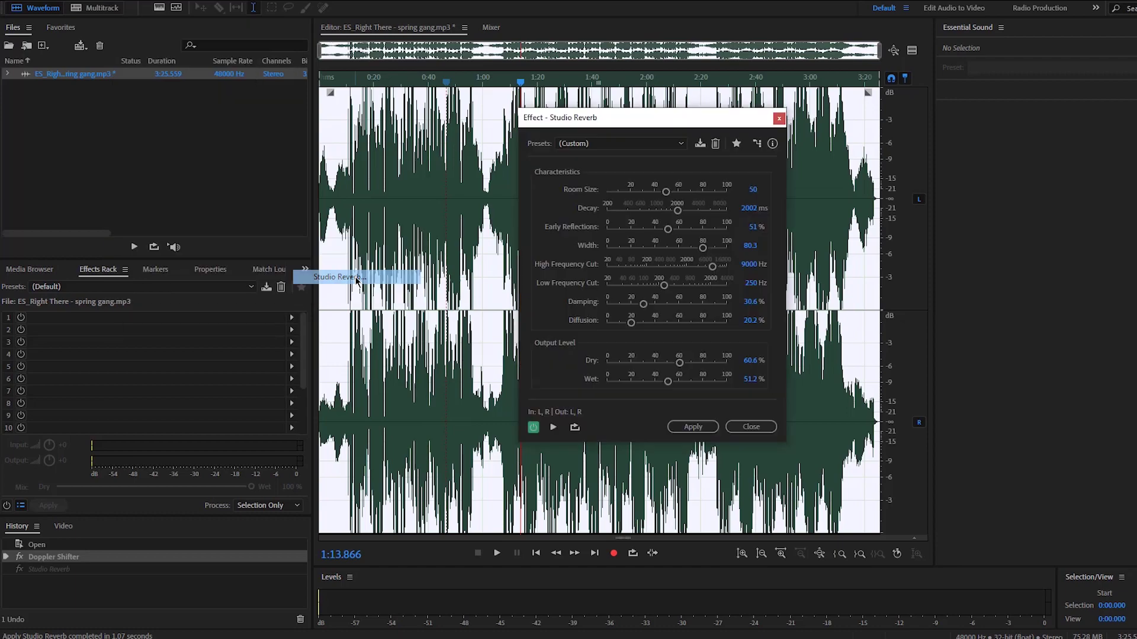
pyautogui.click(565, 145)
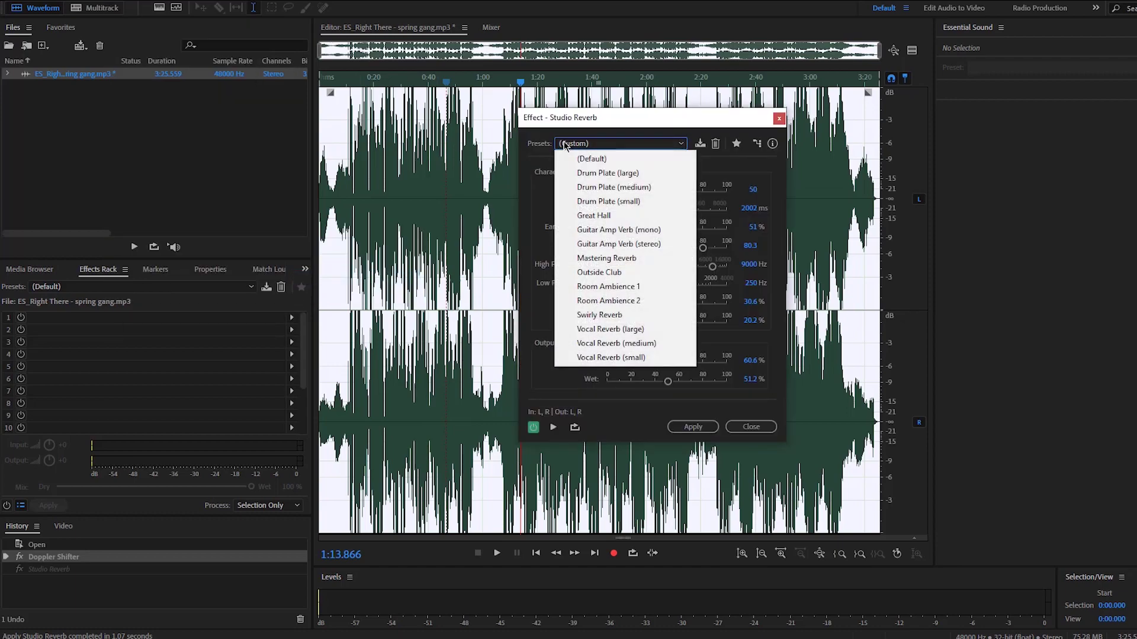
pyautogui.click(623, 288)
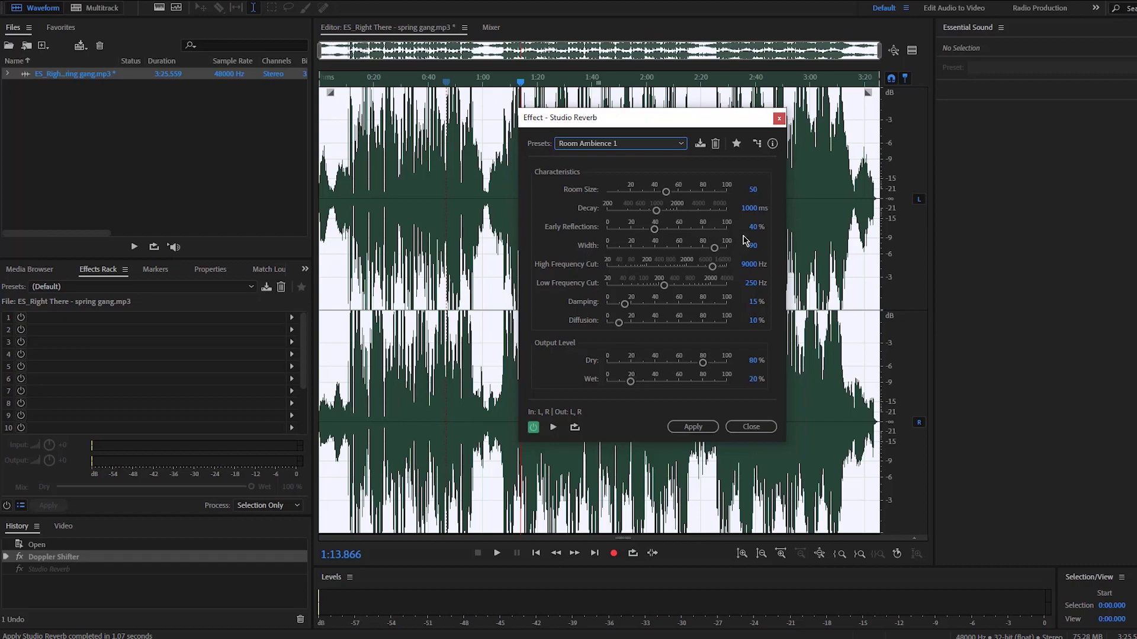
pyautogui.click(748, 208)
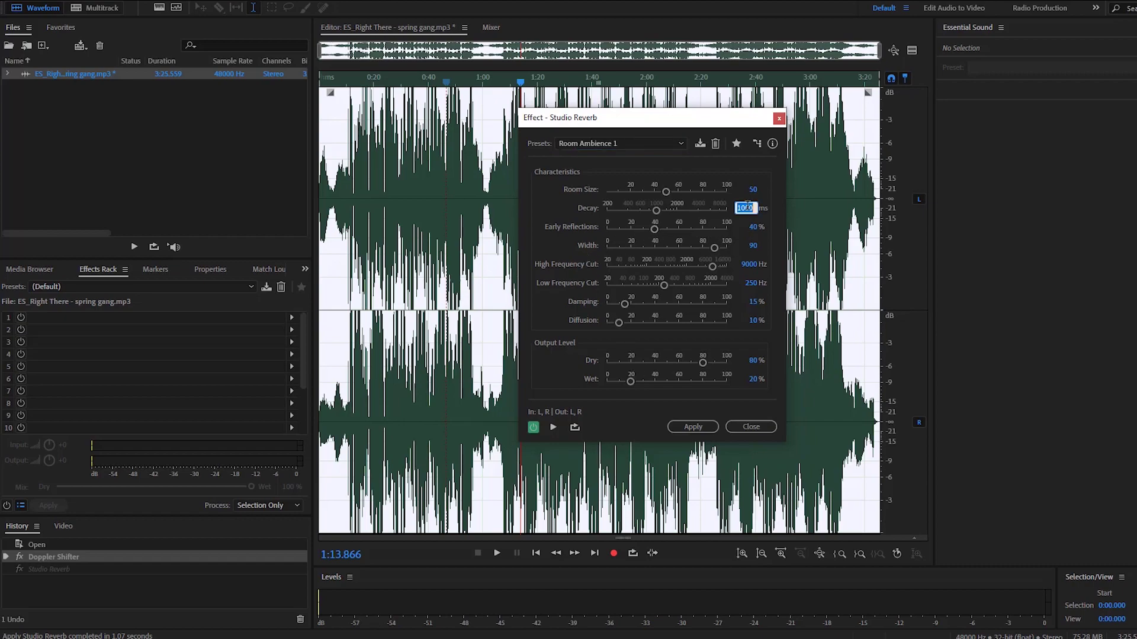
# Set reverb decay to 2002 ms, early reflections to 51% and width to 80.3.
pyautogui.write('2002')
pyautogui.press('Return')
pyautogui.click(755, 227)
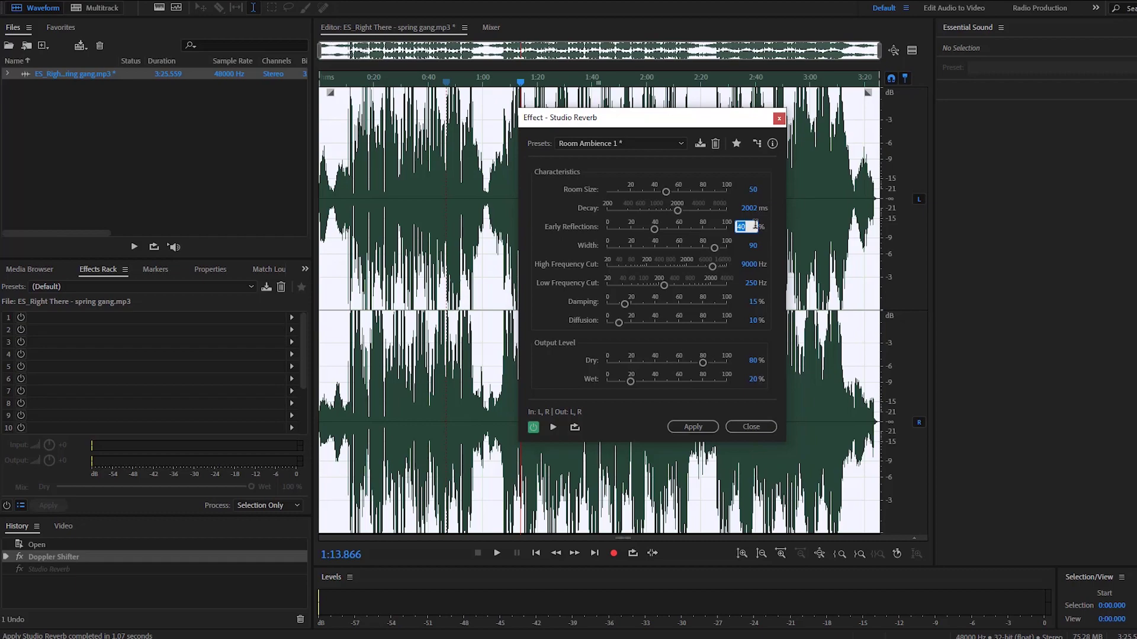
pyautogui.write('51')
pyautogui.press('Return')
pyautogui.click(755, 246)
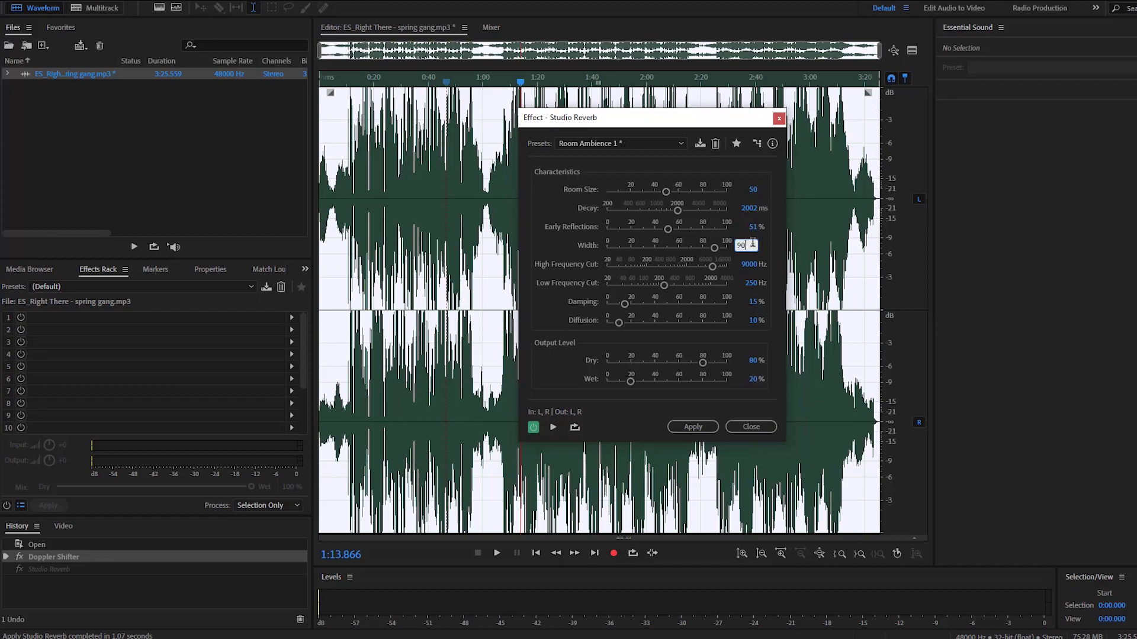
pyautogui.write('80.3')
pyautogui.press('Return')
# Set damping to 30.6% and diffusion to 20.2%, then preview the song with the custom reverb.
pyautogui.click(753, 302)
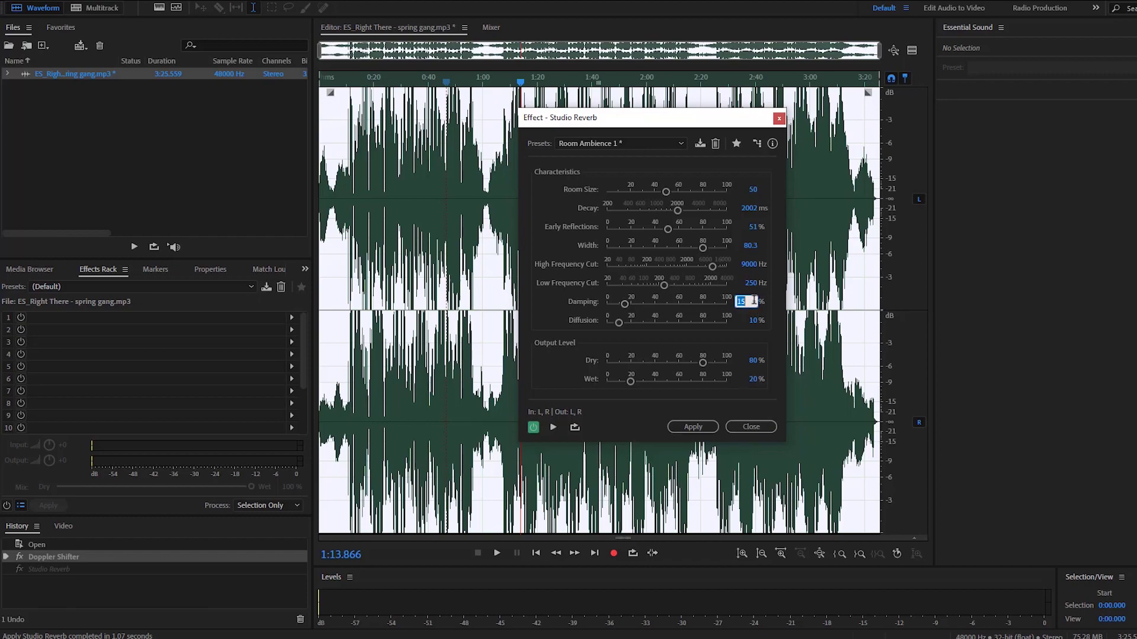
pyautogui.write('30.6')
pyautogui.press('Return')
pyautogui.click(754, 321)
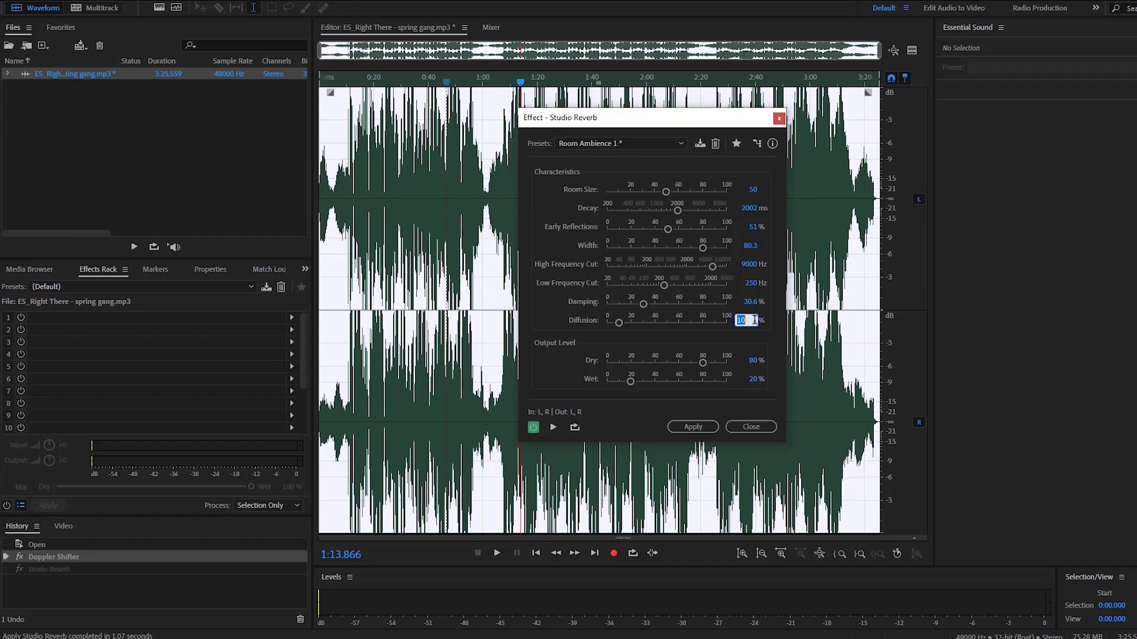
pyautogui.press('Return')
pyautogui.click(553, 428)
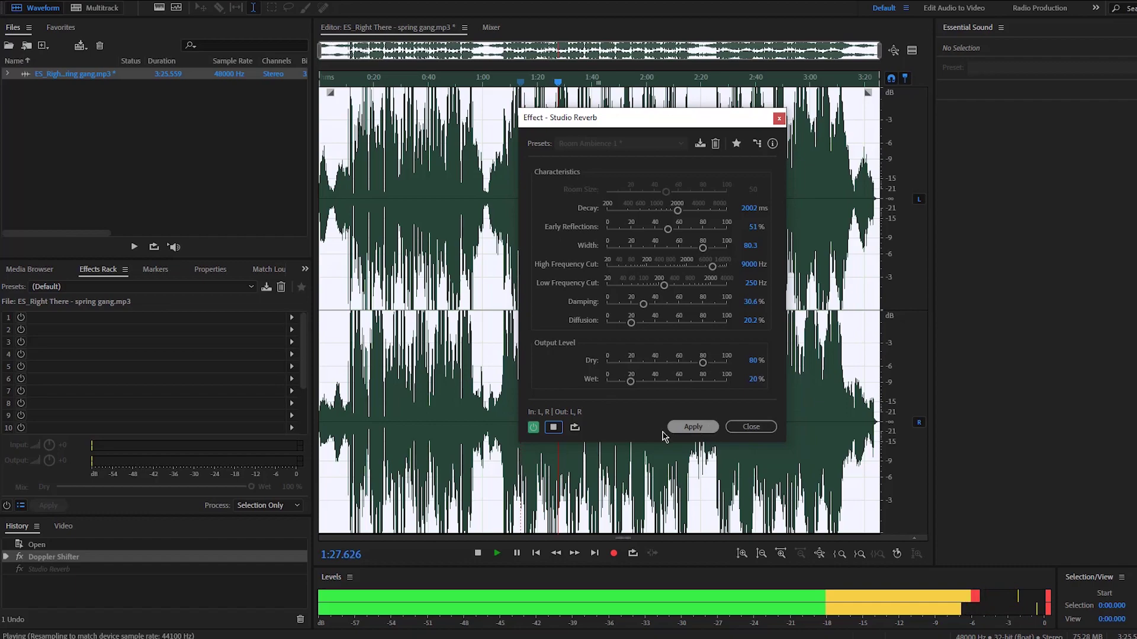
pyautogui.click(553, 427)
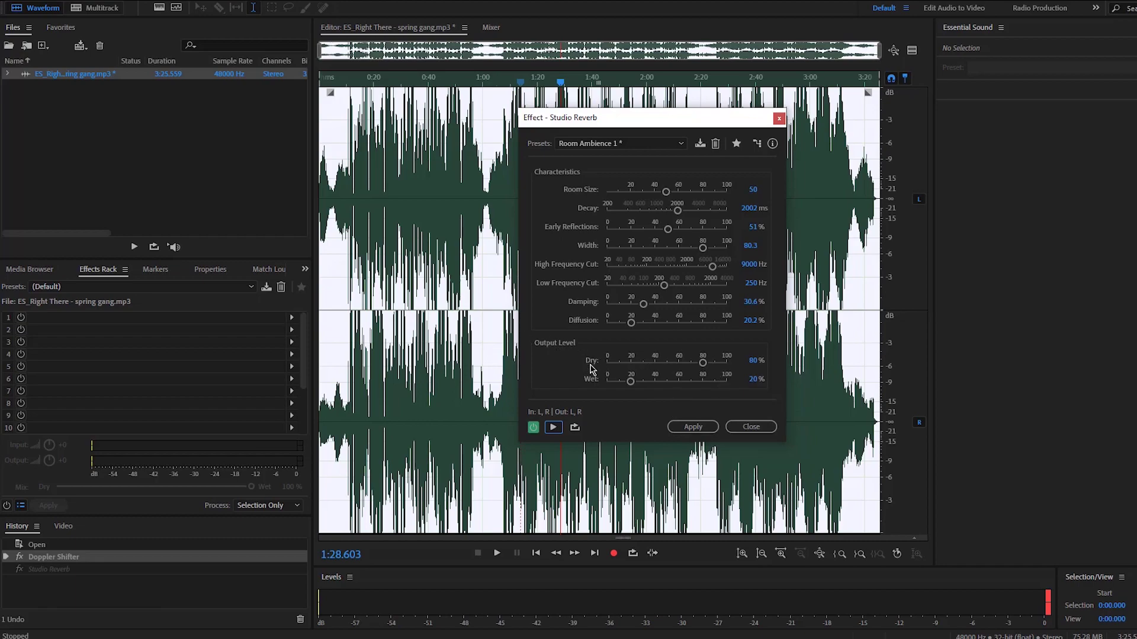
# Set Studio Reverb output to 60.6% dry and 51.2% wet, and preview it on the song.
pyautogui.click(751, 360)
pyautogui.write('60.6')
pyautogui.press('Return')
pyautogui.click(752, 378)
pyautogui.press('Return')
pyautogui.click(553, 427)
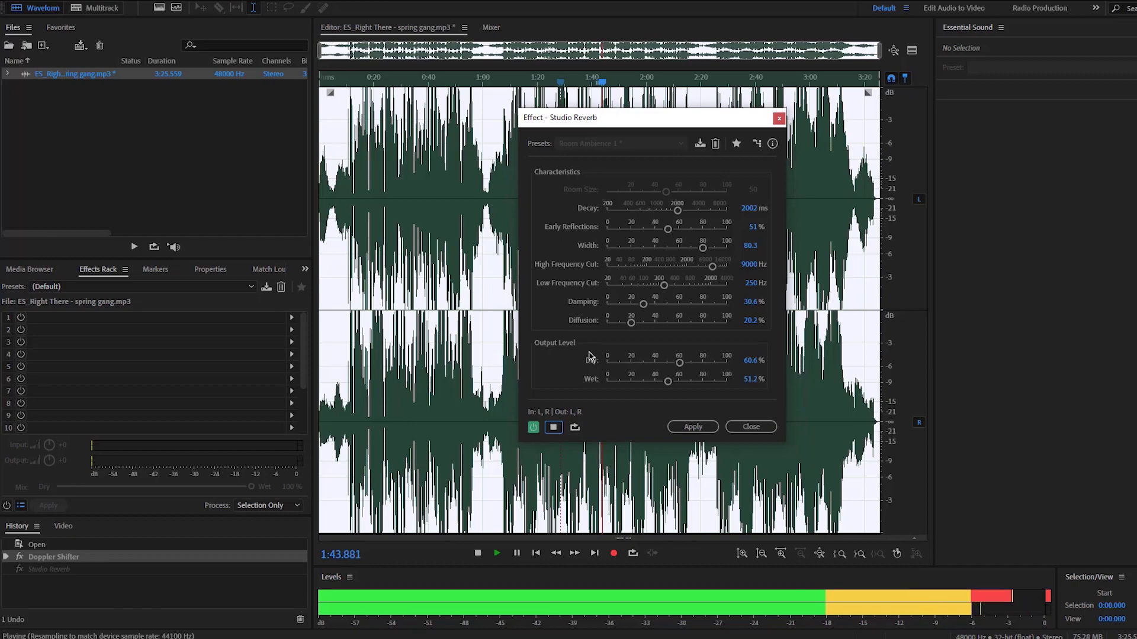
pyautogui.click(553, 427)
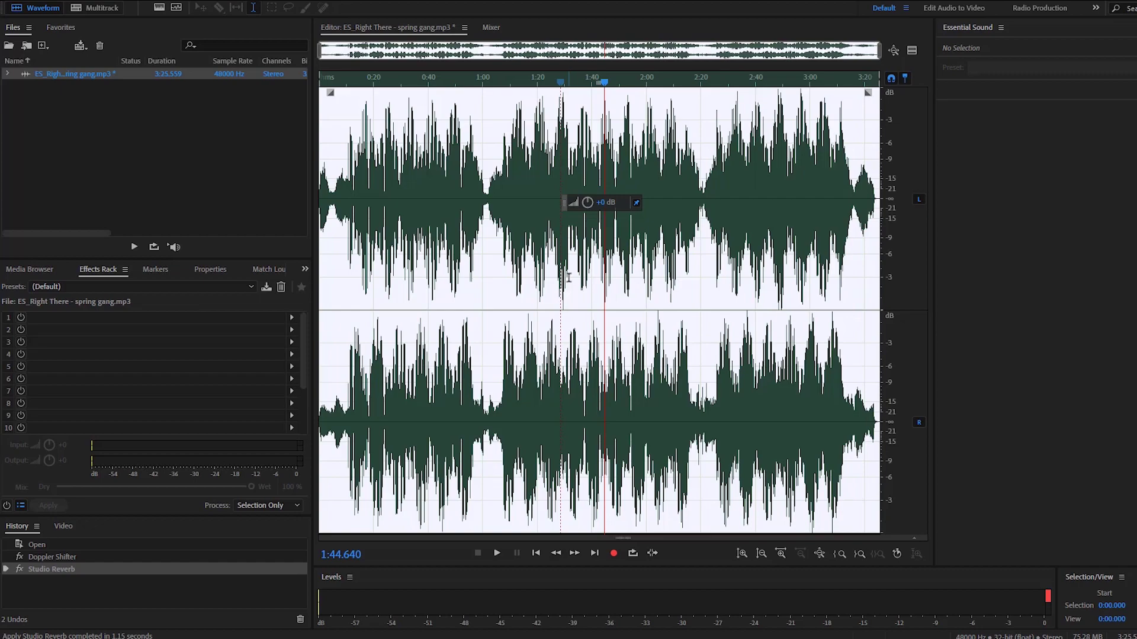
pyautogui.click(497, 553)
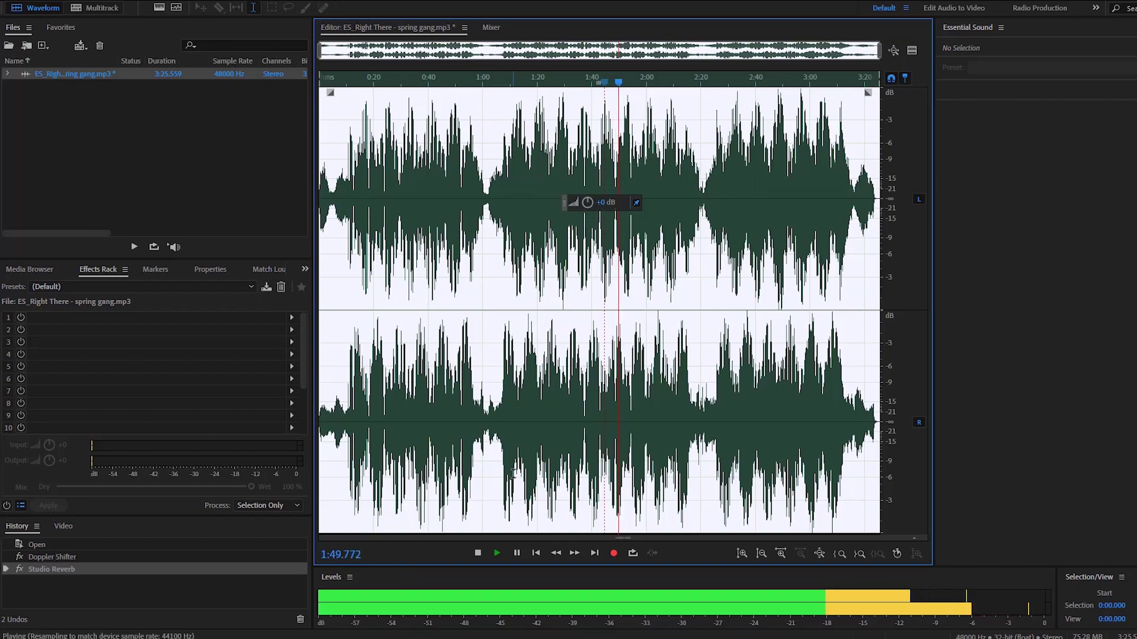
pyautogui.click(477, 554)
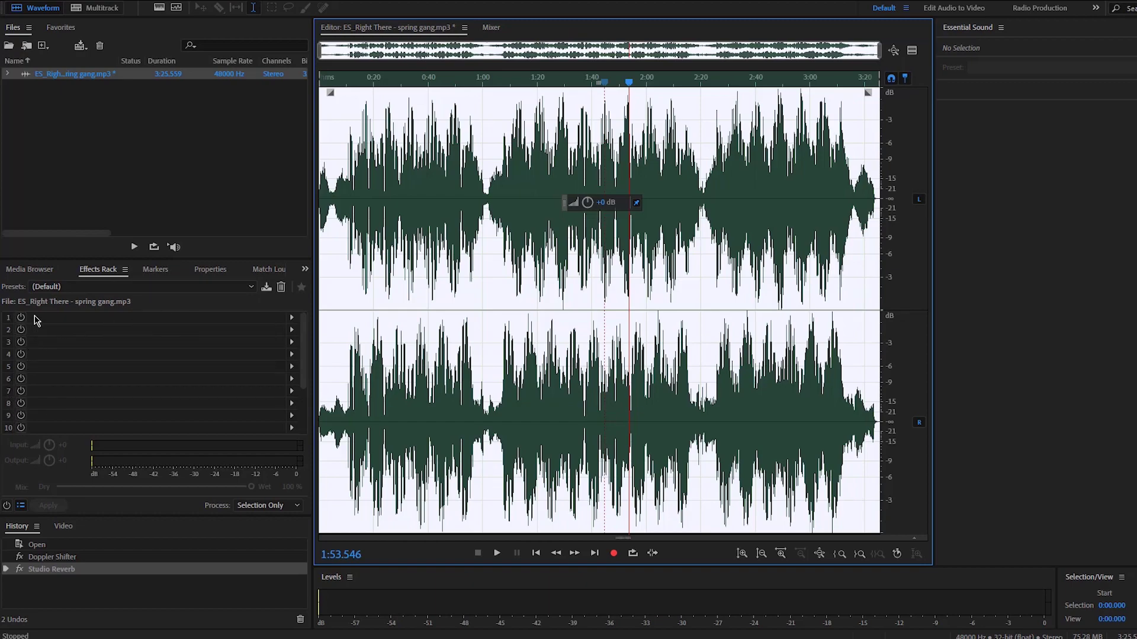
pyautogui.click(292, 319)
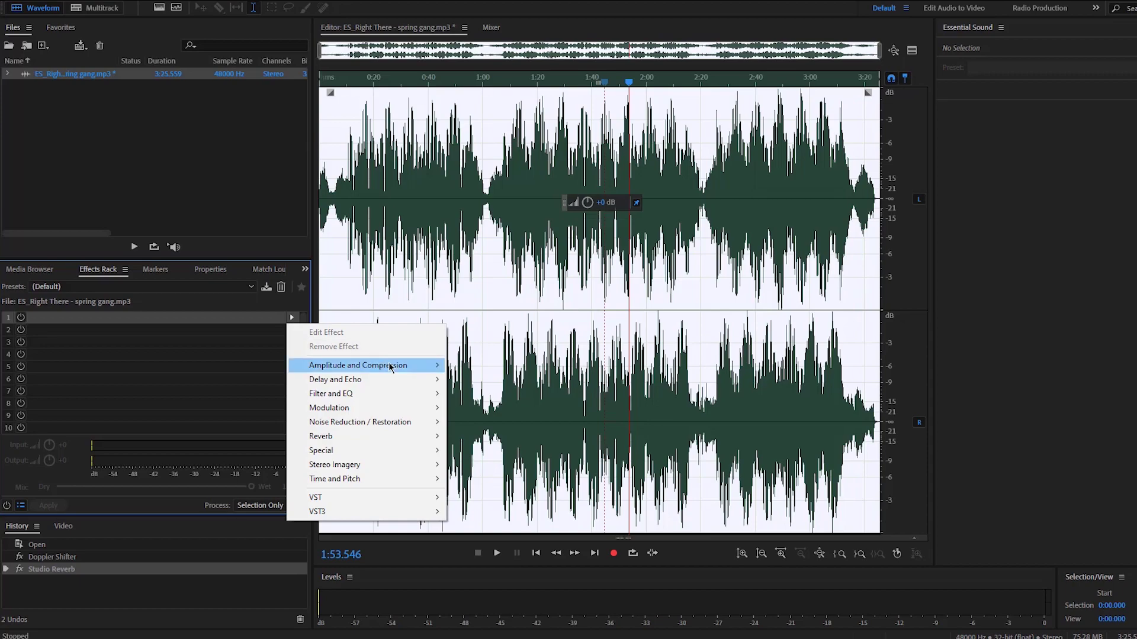
# Put a Graphic Equalizer (10 Bands) in rack slot 1 with the Vocal Presence - Boost preset.
pyautogui.moveTo(389, 365)
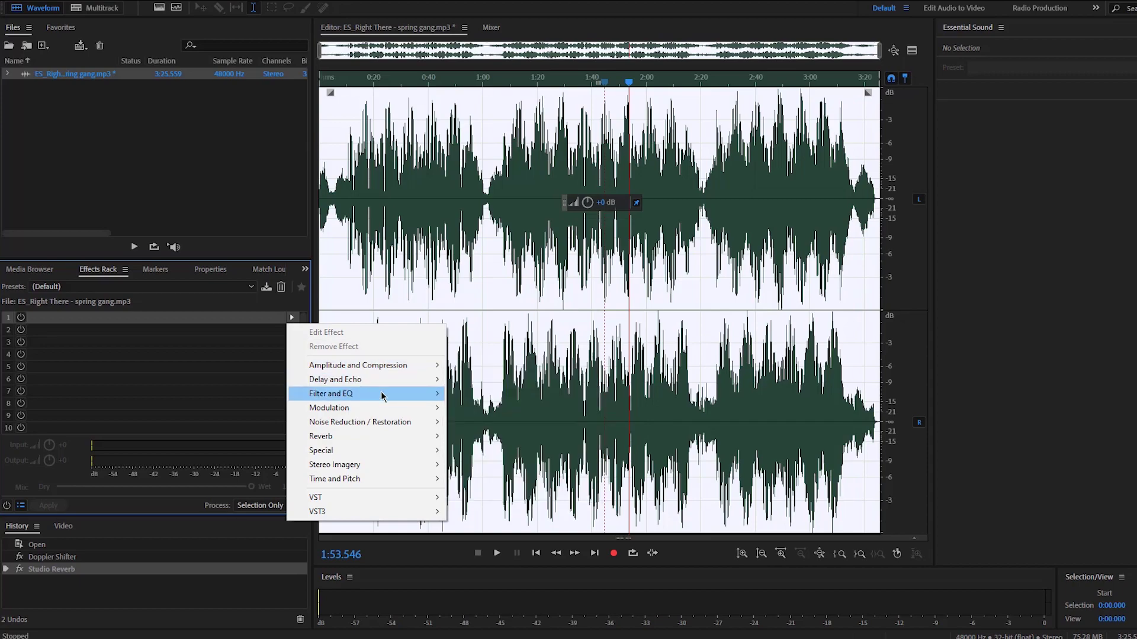
pyautogui.moveTo(382, 396)
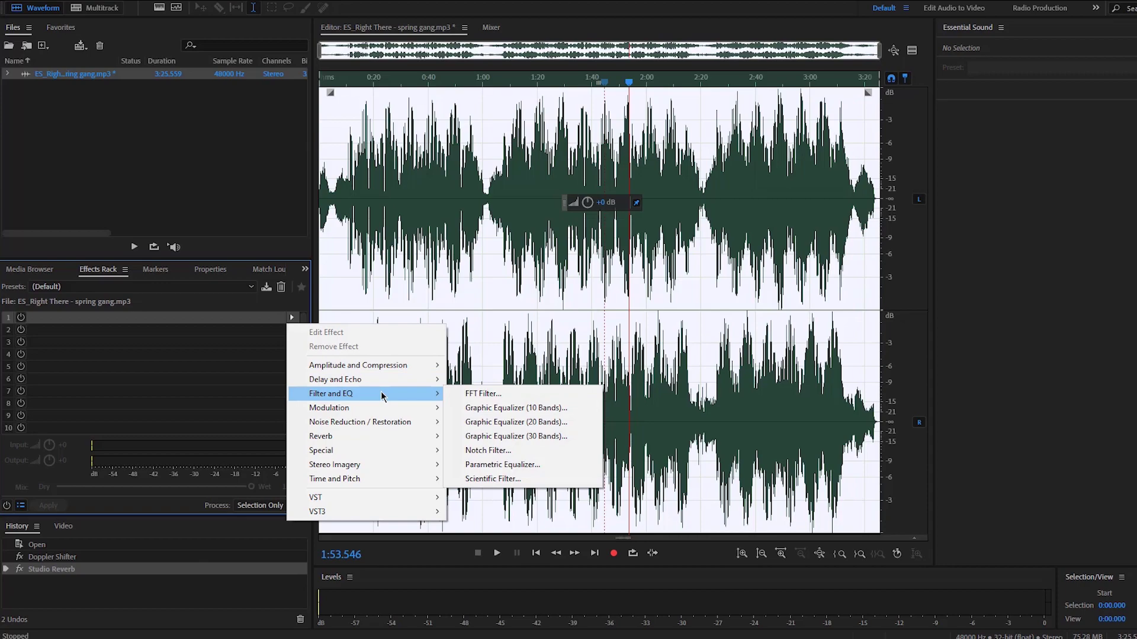
pyautogui.click(511, 408)
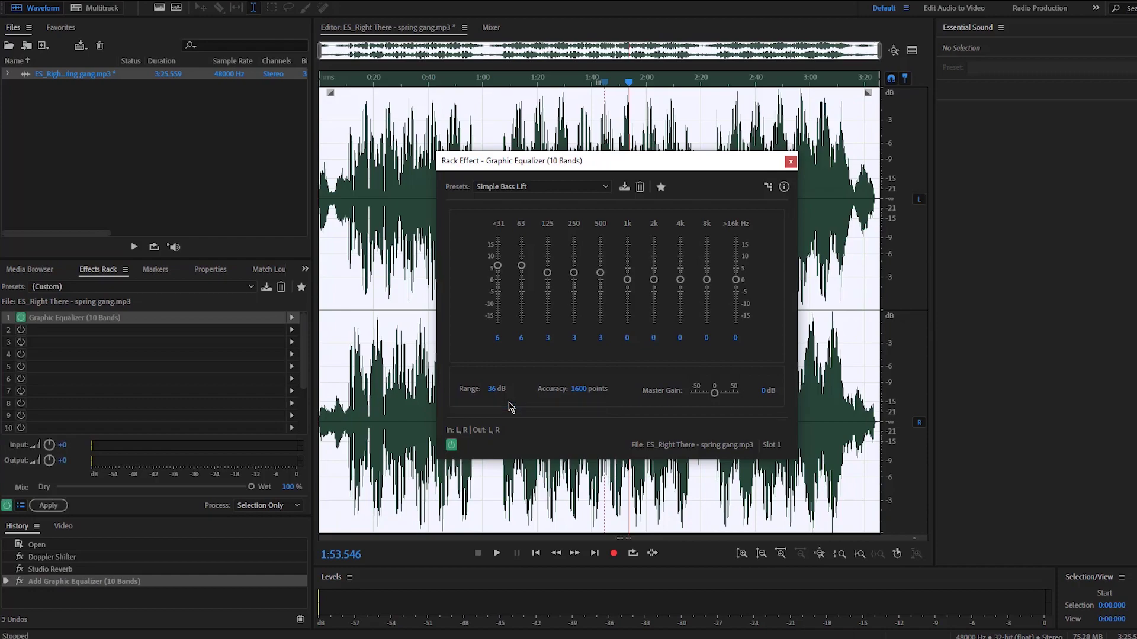
pyautogui.click(514, 188)
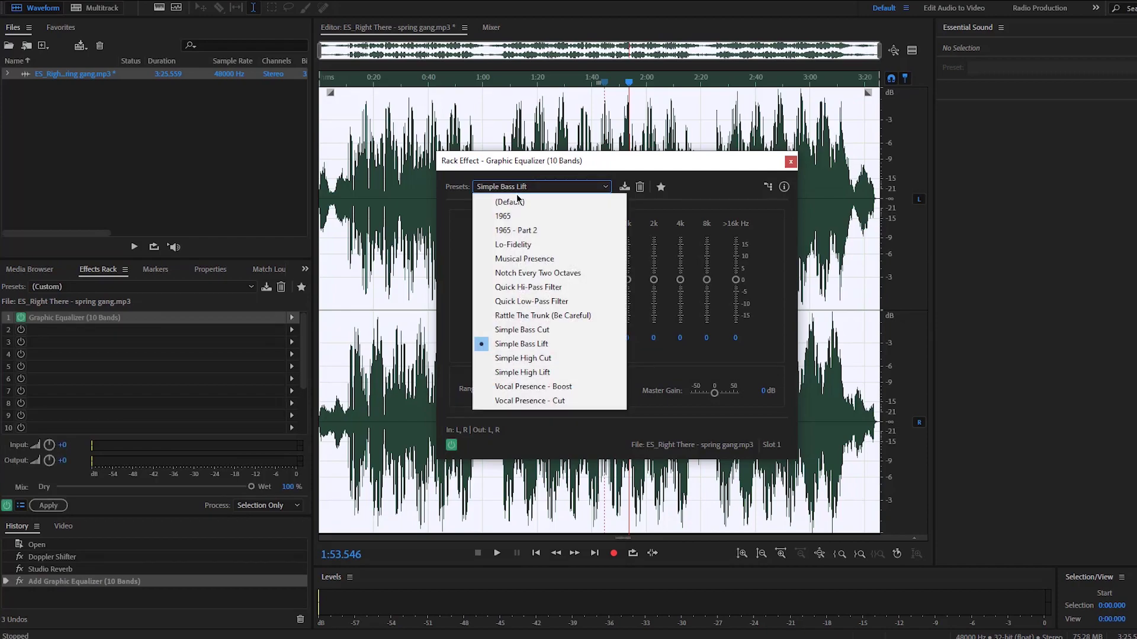
pyautogui.click(543, 388)
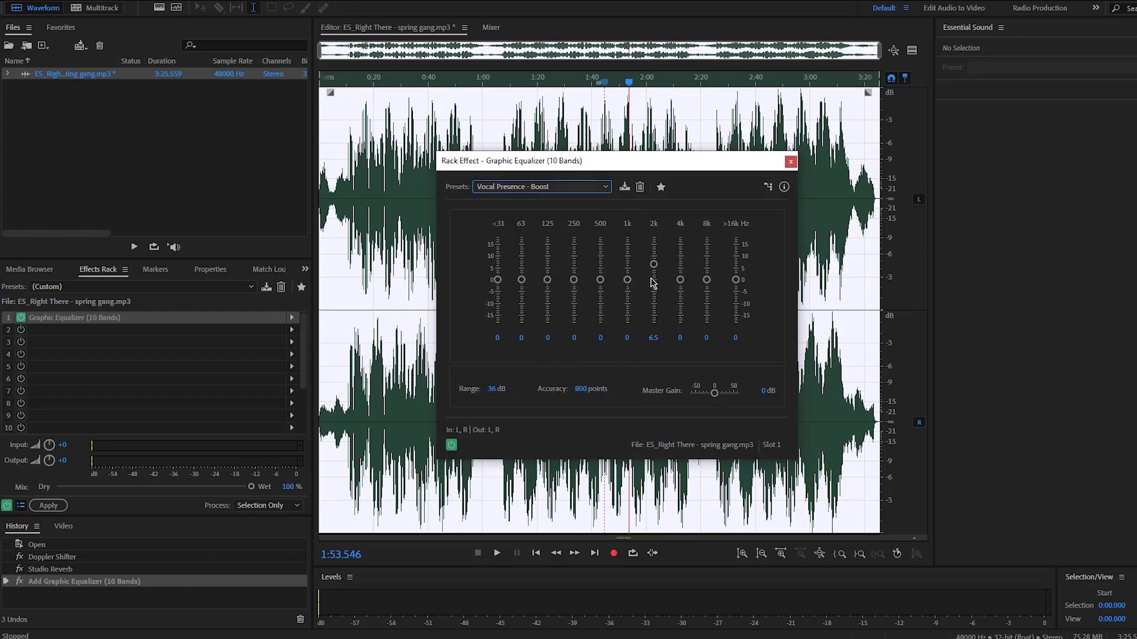
pyautogui.click(791, 162)
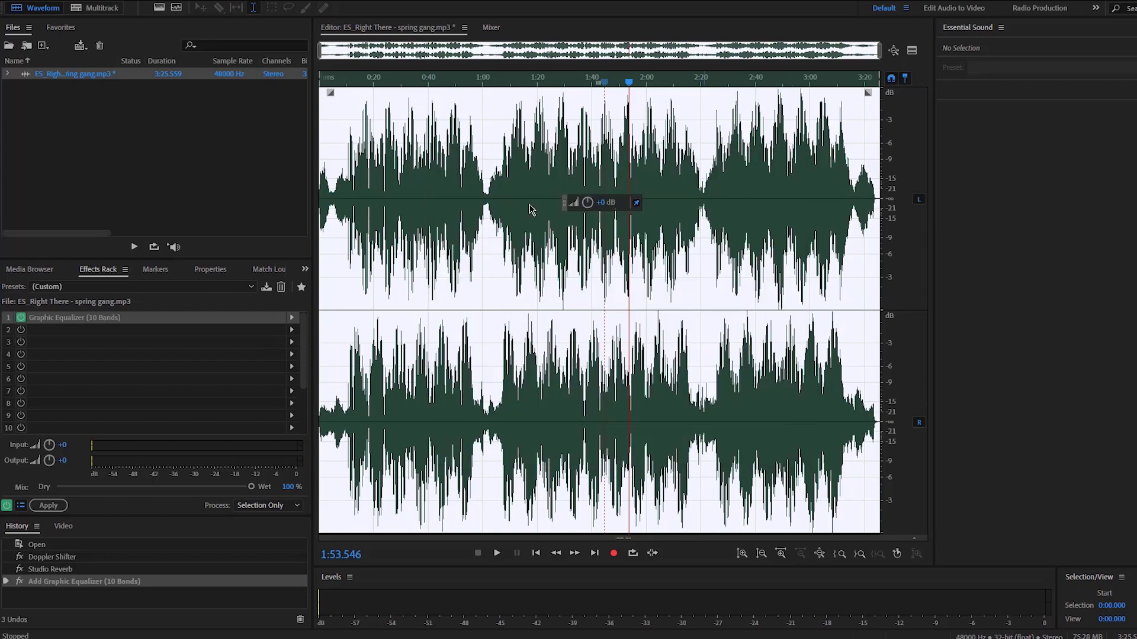
pyautogui.click(497, 553)
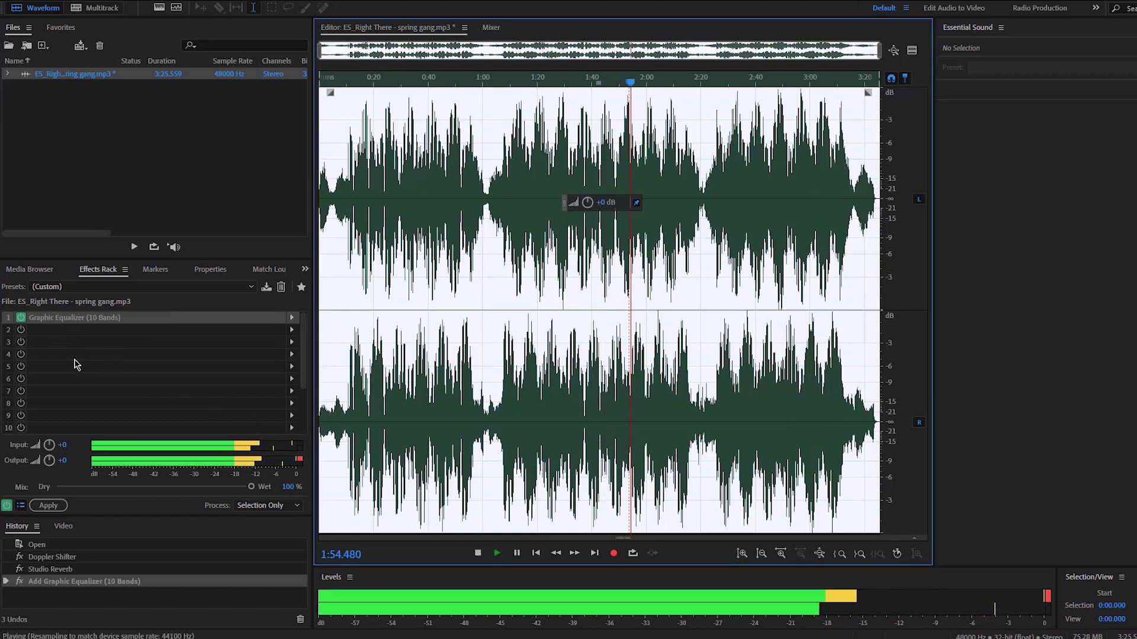
pyautogui.click(21, 319)
pyautogui.click(21, 319)
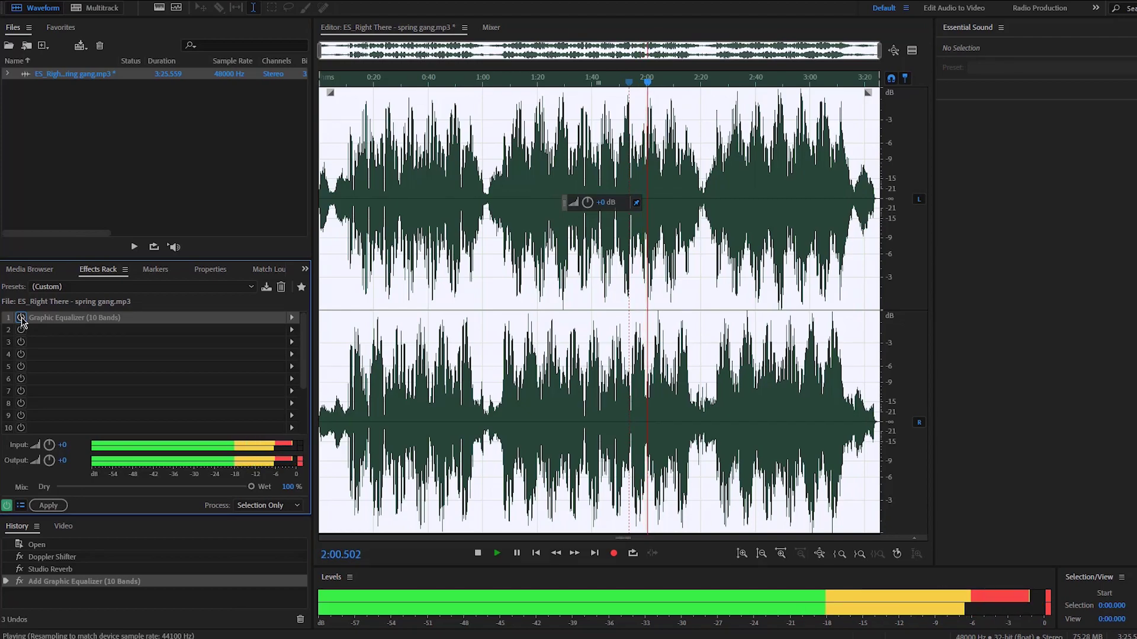
pyautogui.click(21, 320)
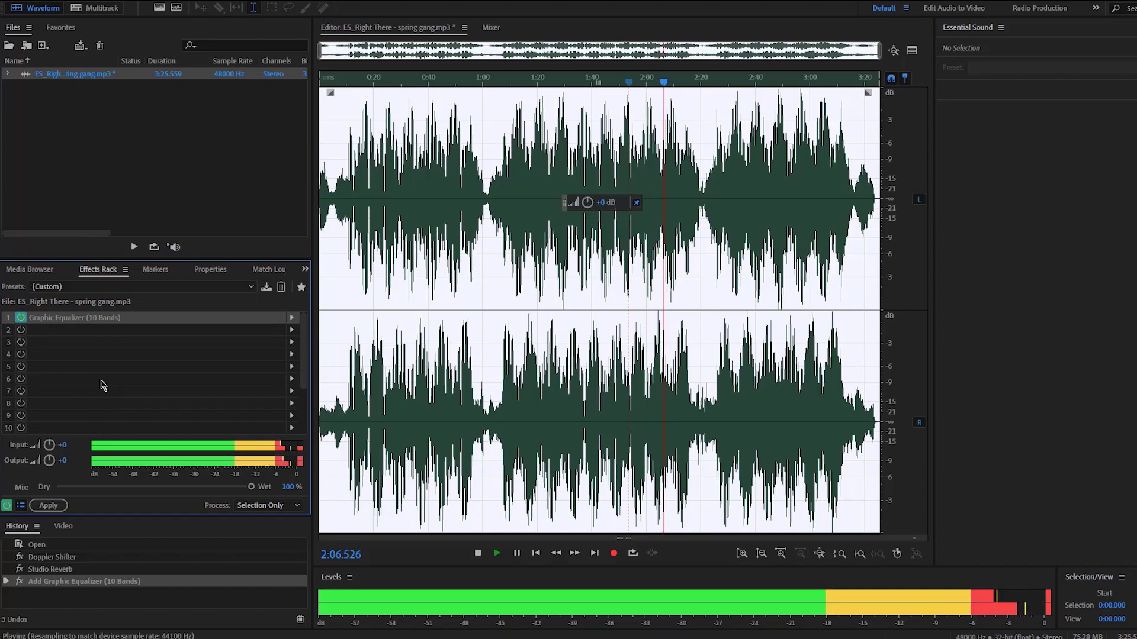
pyautogui.click(478, 553)
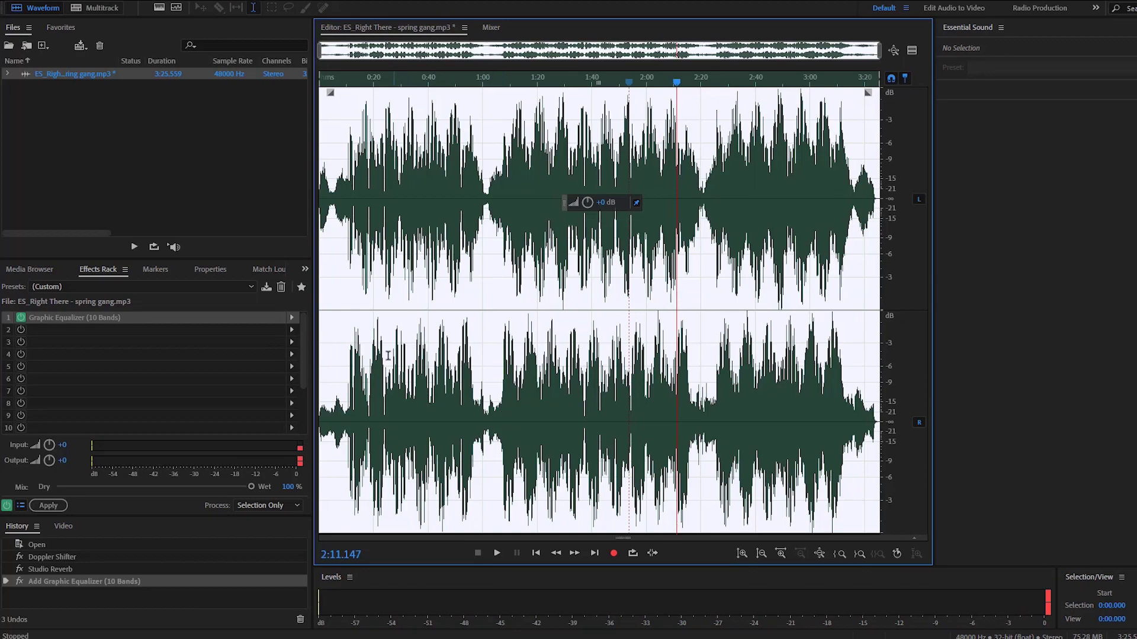
# Put another Graphic Equalizer (10 Bands) in rack slot 2 using the Simple Bass Lift preset.
pyautogui.click(292, 330)
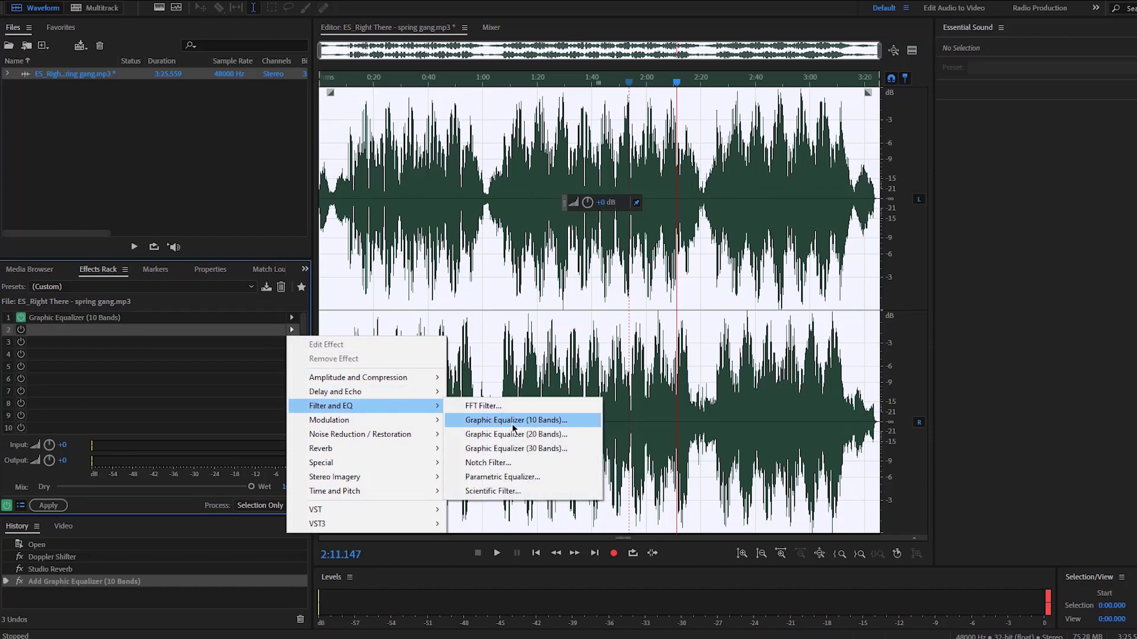
pyautogui.click(513, 424)
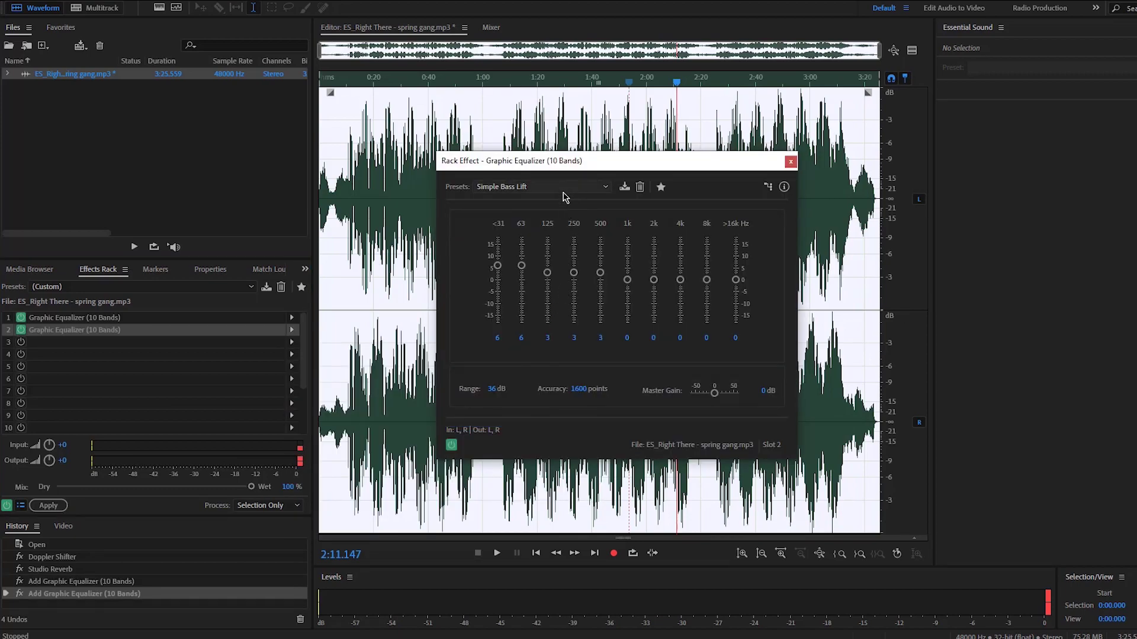
pyautogui.click(482, 188)
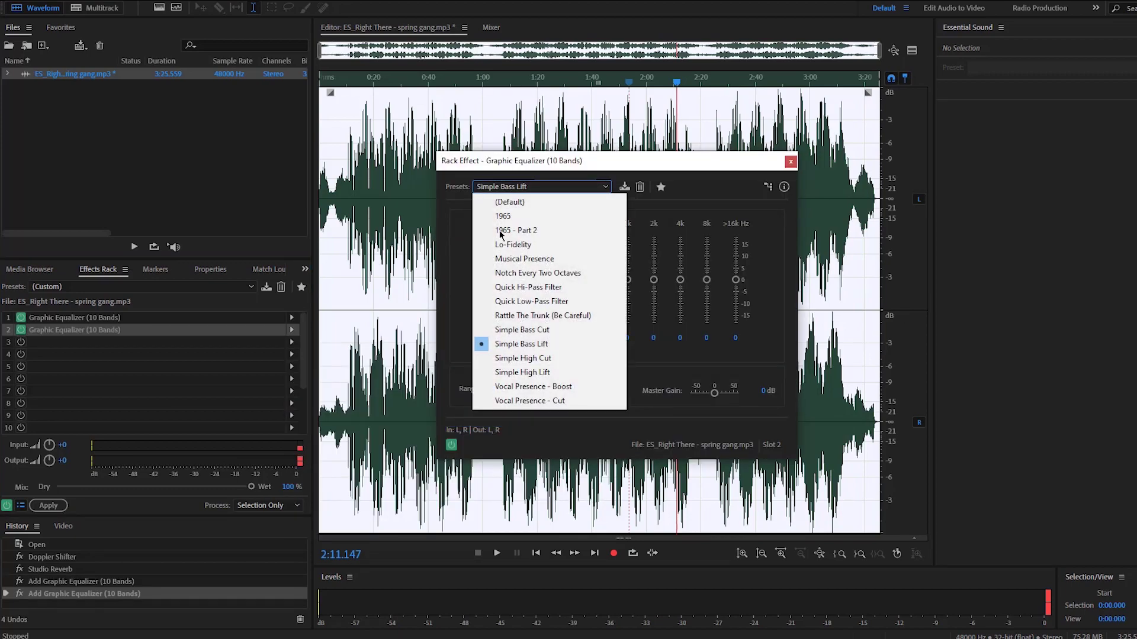
pyautogui.click(519, 348)
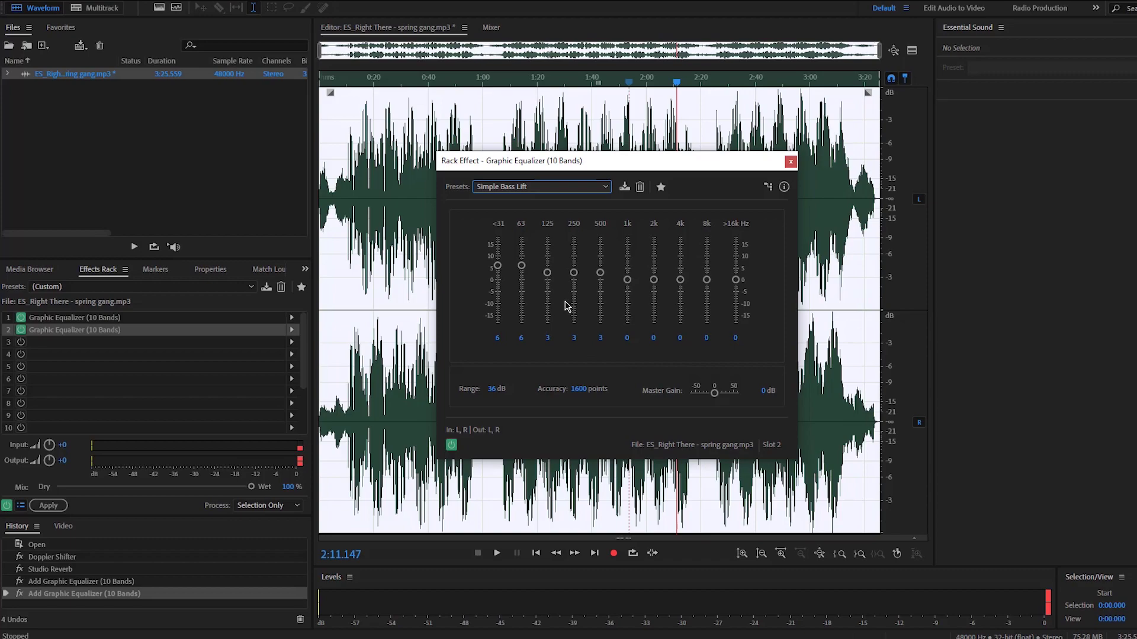
pyautogui.click(791, 161)
pyautogui.press('space')
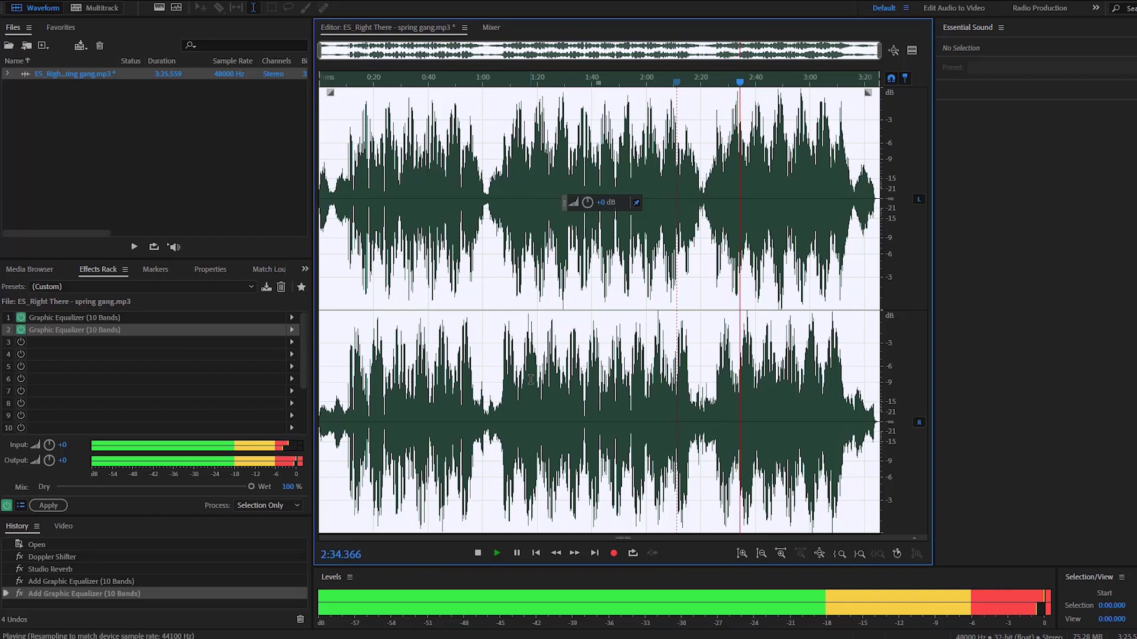
pyautogui.click(478, 553)
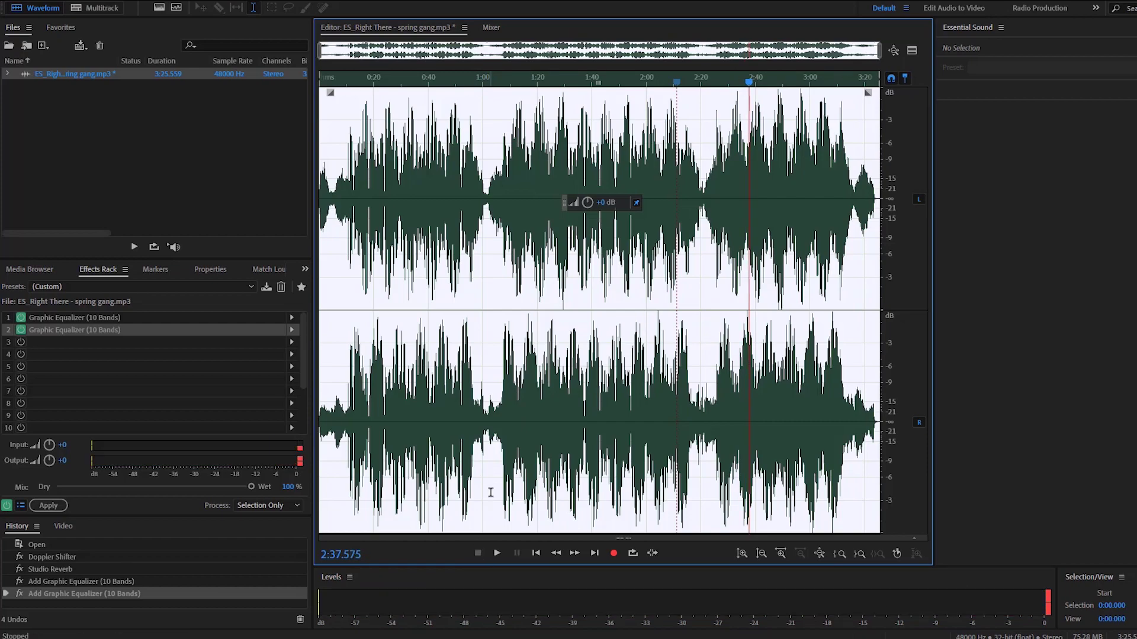